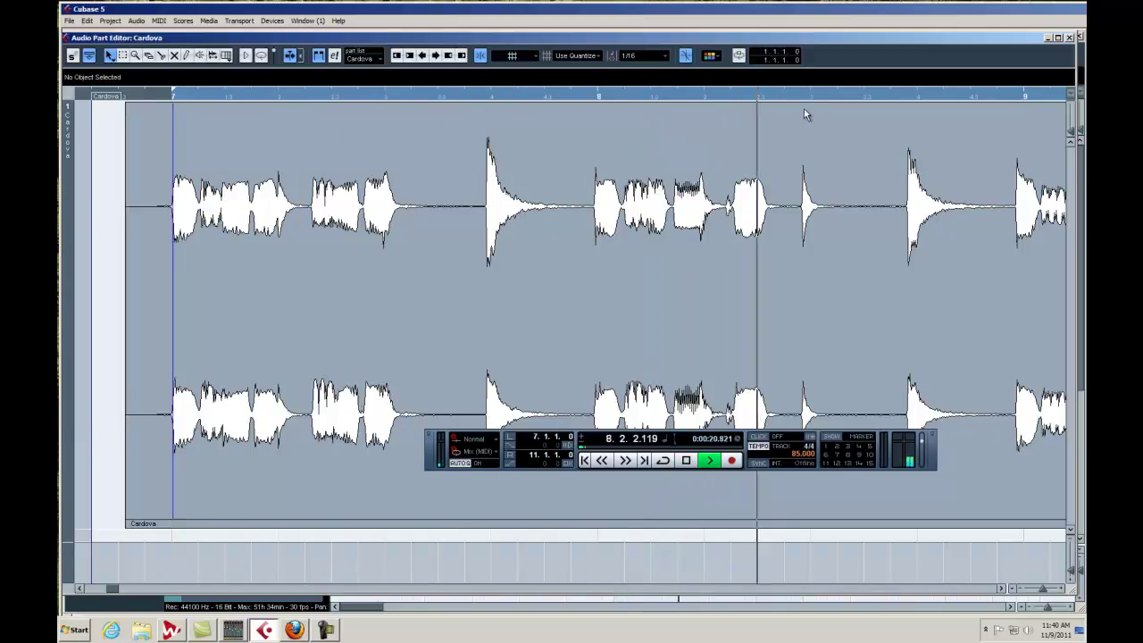
Stop playback of the Cardova drum part and scroll back to show bar 7
{"action": "key", "text": "space"}
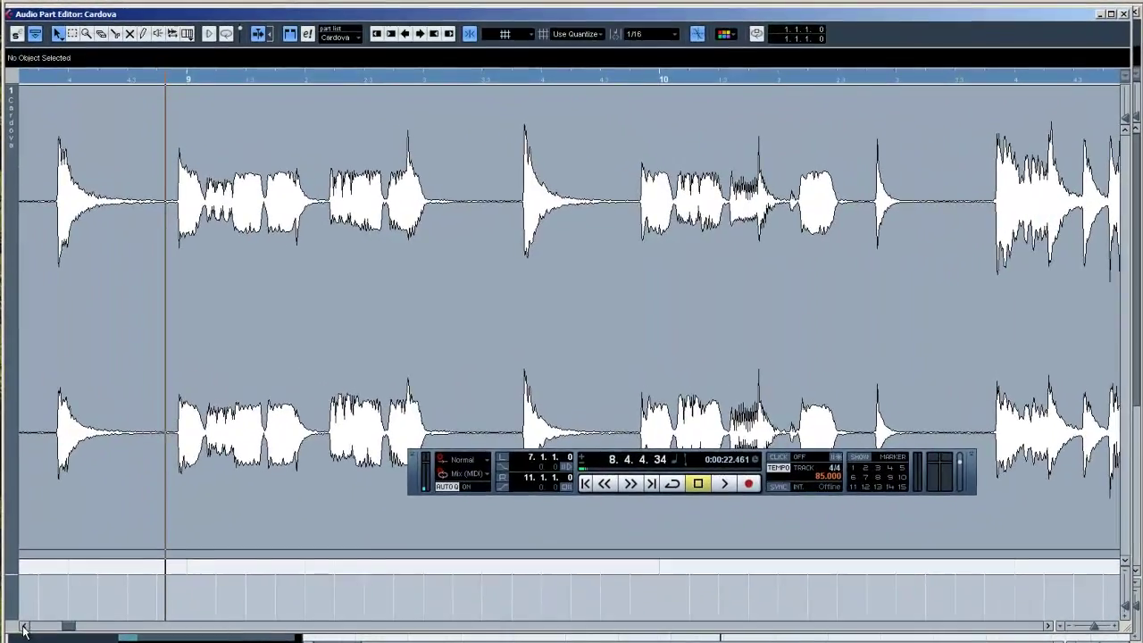
{"action": "left_click", "coordinate": [80, 588]}
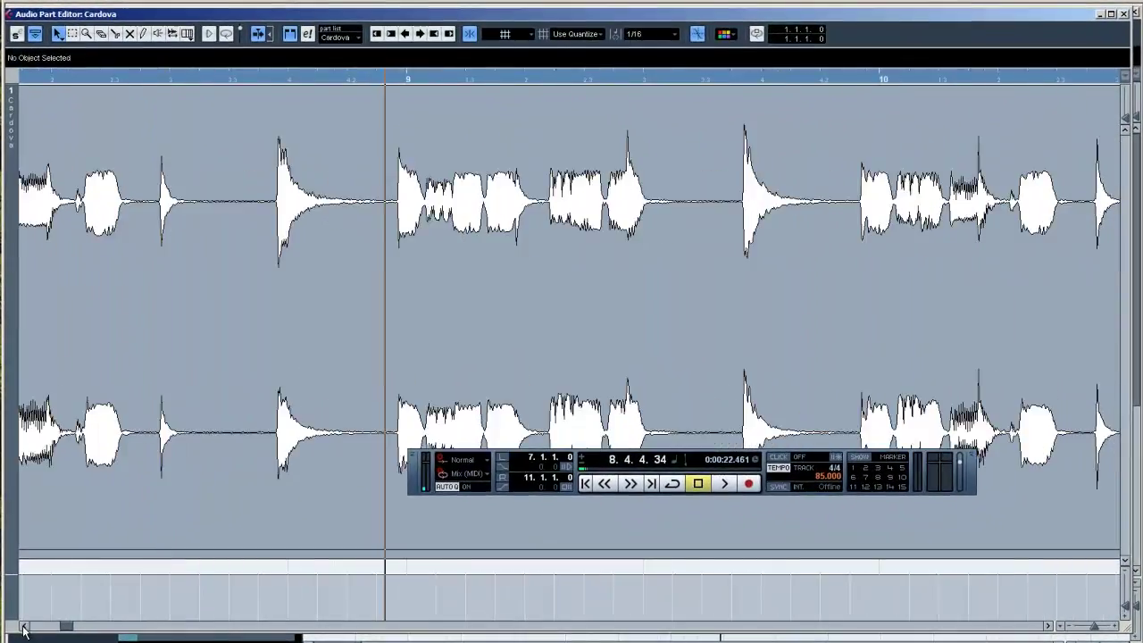
{"action": "left_click", "coordinate": [23, 630]}
Dismiss the toolbox without changing tools and move the transport panel lower
{"action": "right_click", "coordinate": [437, 206]}
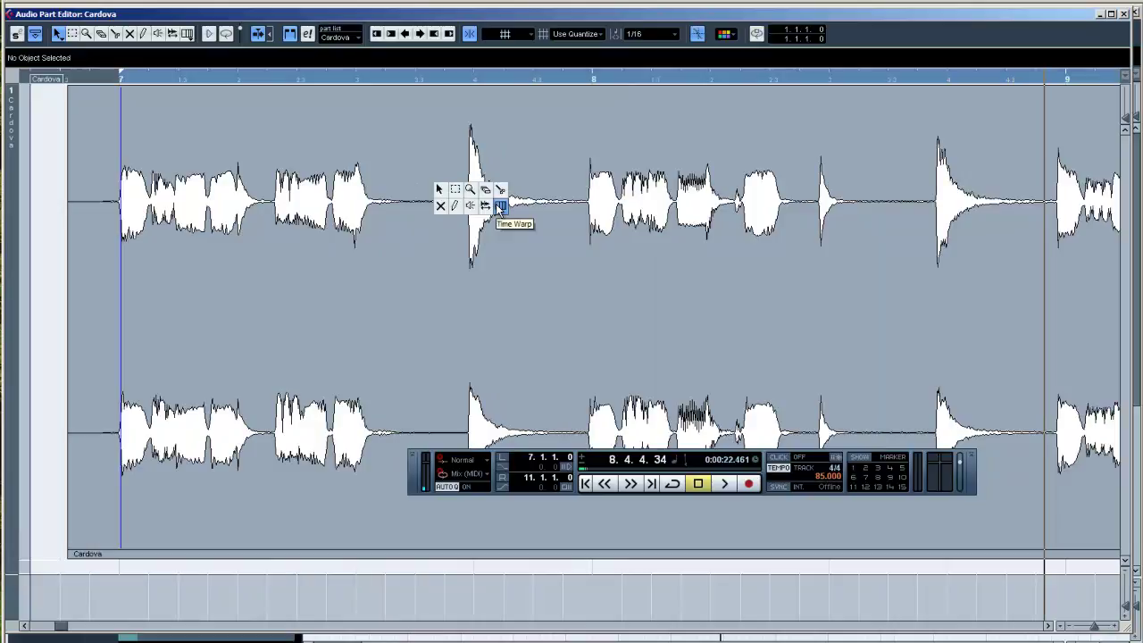
{"action": "left_click", "coordinate": [440, 191]}
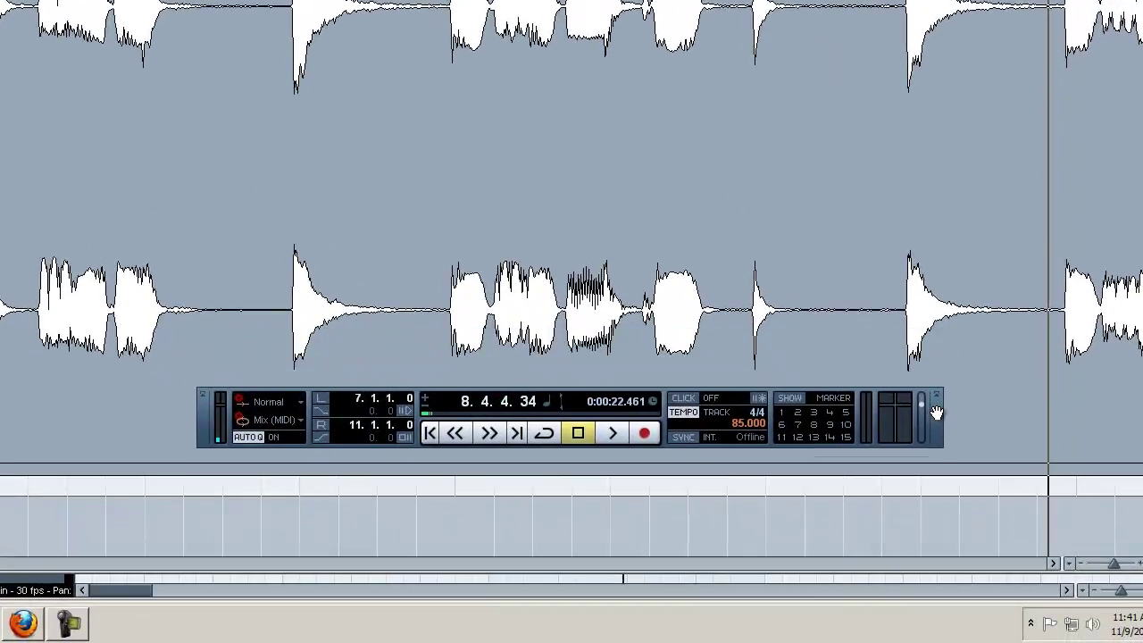
{"action": "left_click_drag", "start_coordinate": [936, 413], "coordinate": [937, 454]}
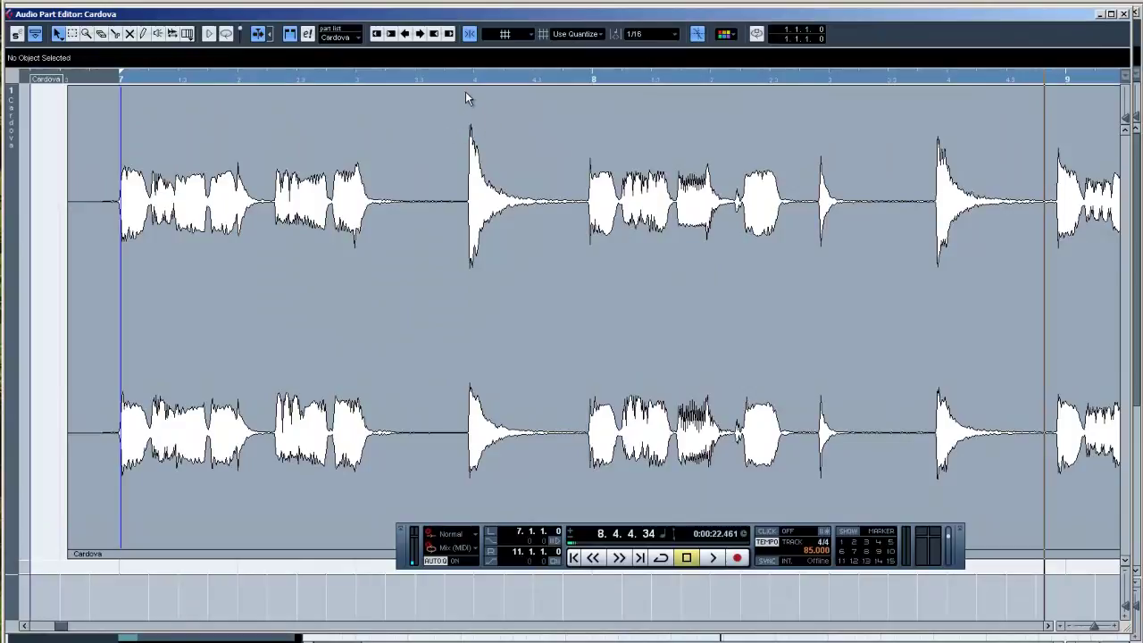
With the Time Warp tool, pin drum hits from bar 7 beat 4 through bar 9's downbeat to the grid
{"action": "right_click", "coordinate": [465, 93]}
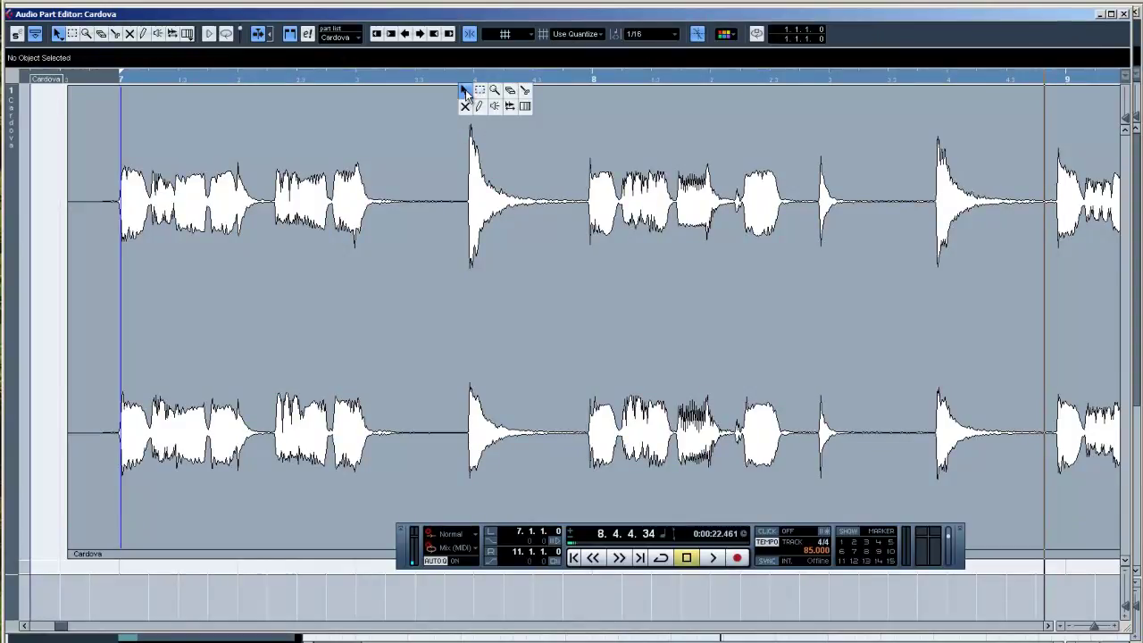
{"action": "left_click", "coordinate": [525, 106]}
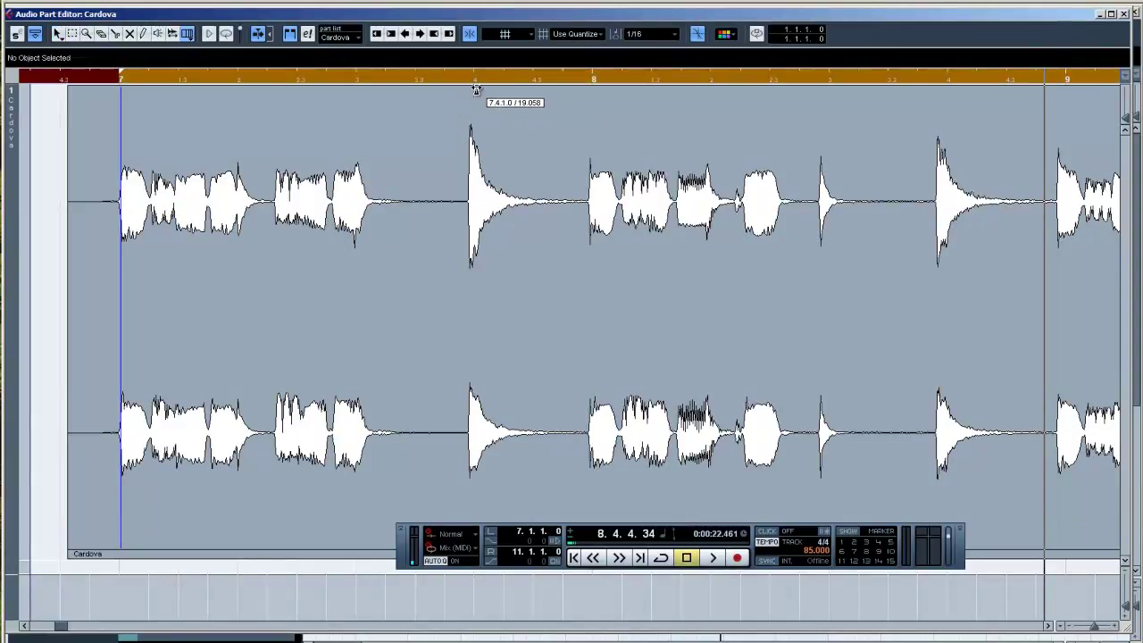
{"action": "left_click_drag", "start_coordinate": [473, 89], "coordinate": [470, 90]}
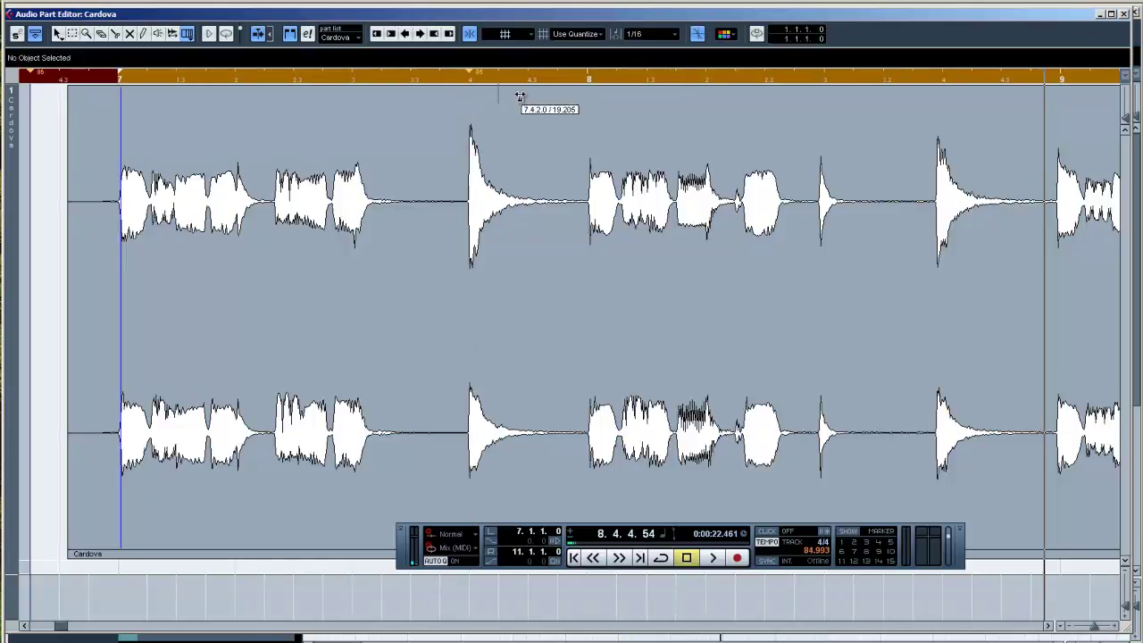
{"action": "left_click_drag", "start_coordinate": [586, 89], "coordinate": [588, 89]}
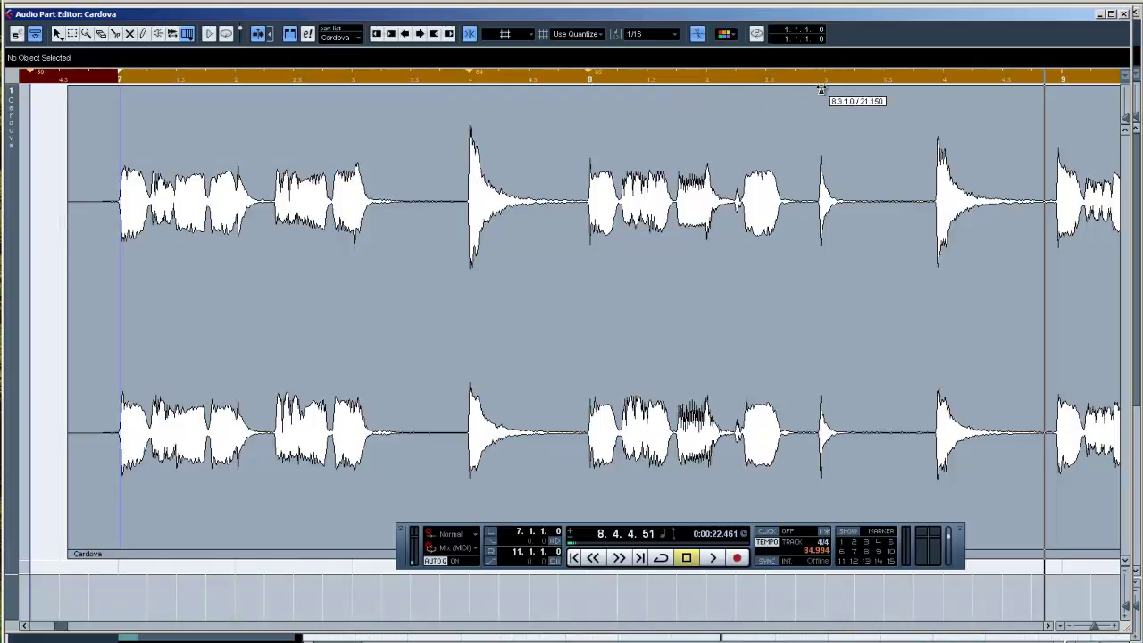
{"action": "left_click_drag", "start_coordinate": [822, 89], "coordinate": [820, 90]}
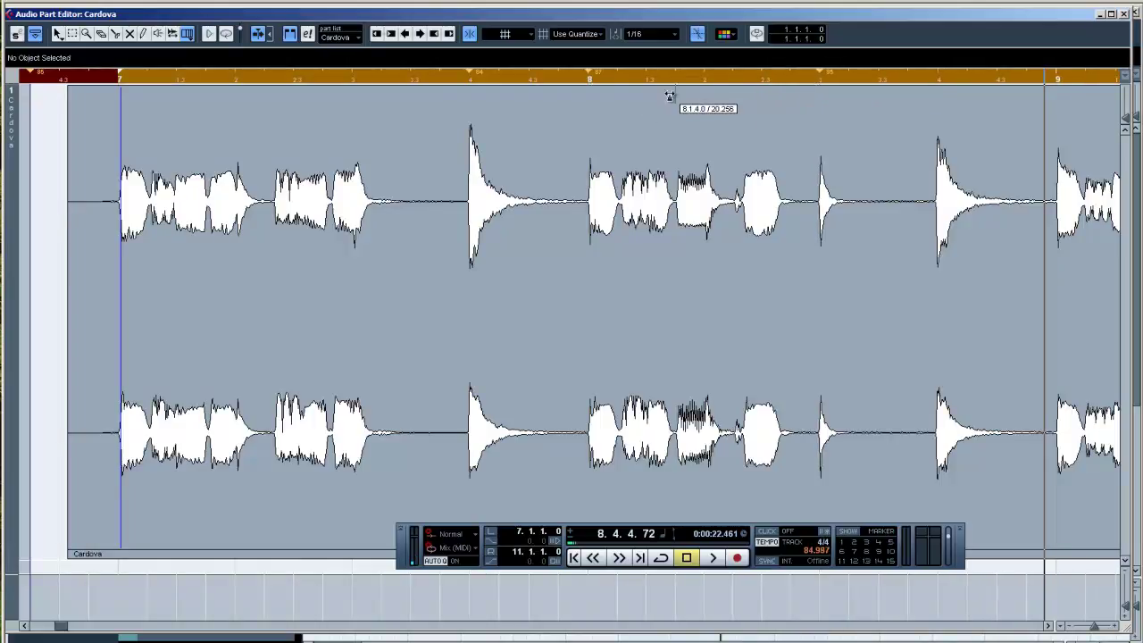
{"action": "left_click_drag", "start_coordinate": [706, 90], "coordinate": [706, 93]}
{"action": "left_click_drag", "start_coordinate": [936, 100], "coordinate": [939, 97]}
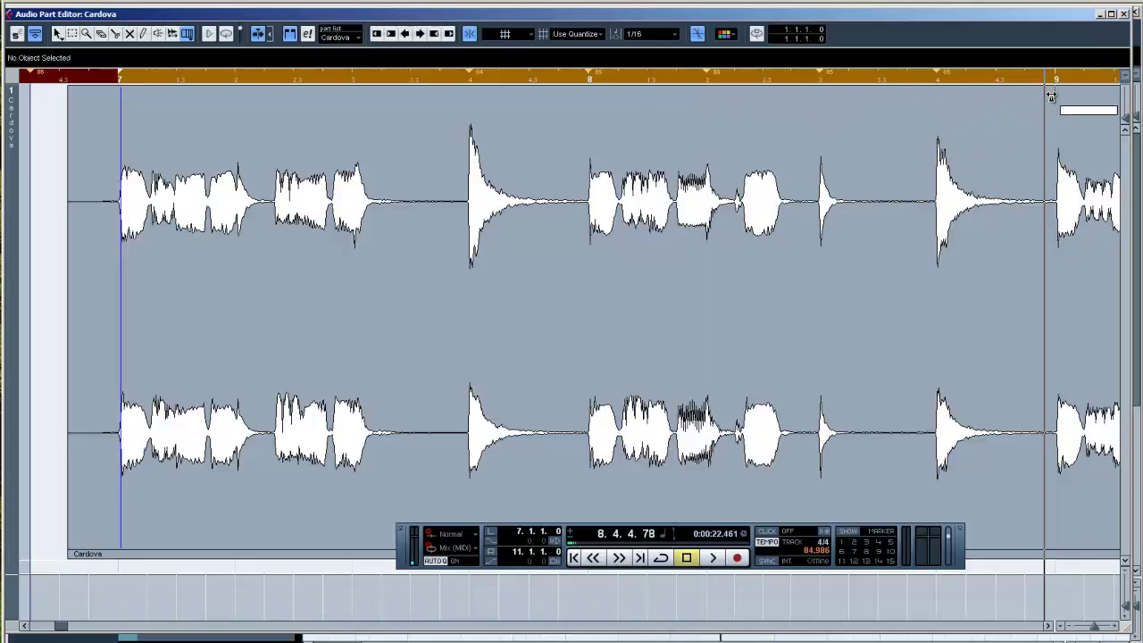
{"action": "left_click_drag", "start_coordinate": [1056, 95], "coordinate": [1055, 95]}
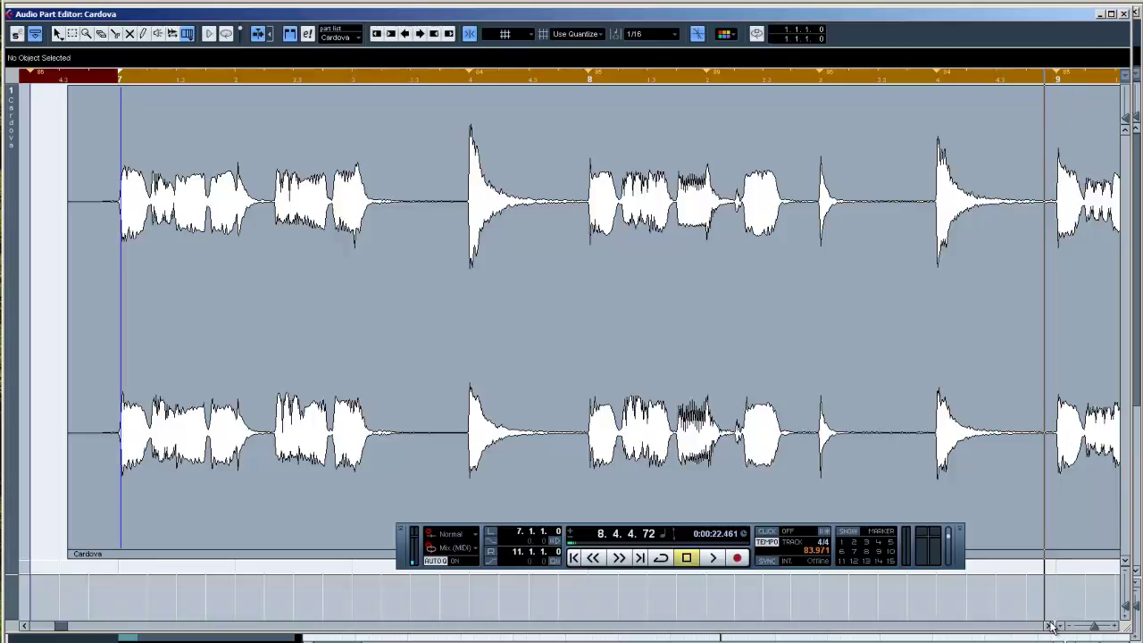
Scroll right and add warp tabs for the hits in bars 9 and 10, anchoring bar 10's downbeat
{"action": "left_click", "coordinate": [1049, 626]}
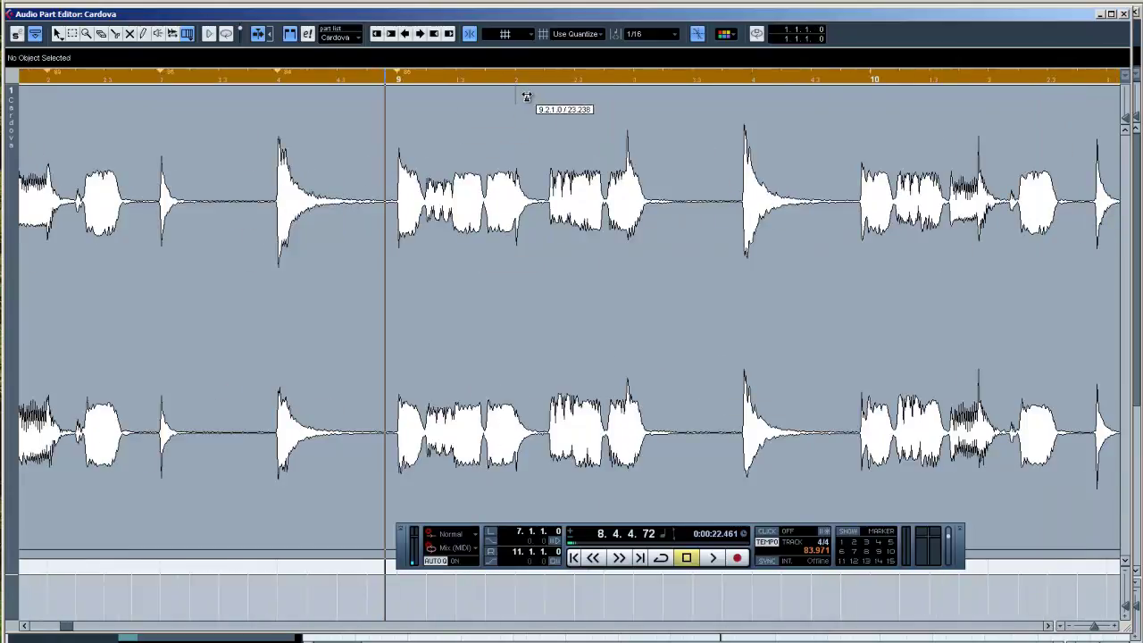
{"action": "left_click_drag", "start_coordinate": [628, 93], "coordinate": [627, 92]}
{"action": "left_click_drag", "start_coordinate": [742, 92], "coordinate": [742, 91]}
{"action": "left_click_drag", "start_coordinate": [861, 92], "coordinate": [861, 93]}
{"action": "left_click", "coordinate": [1050, 626]}
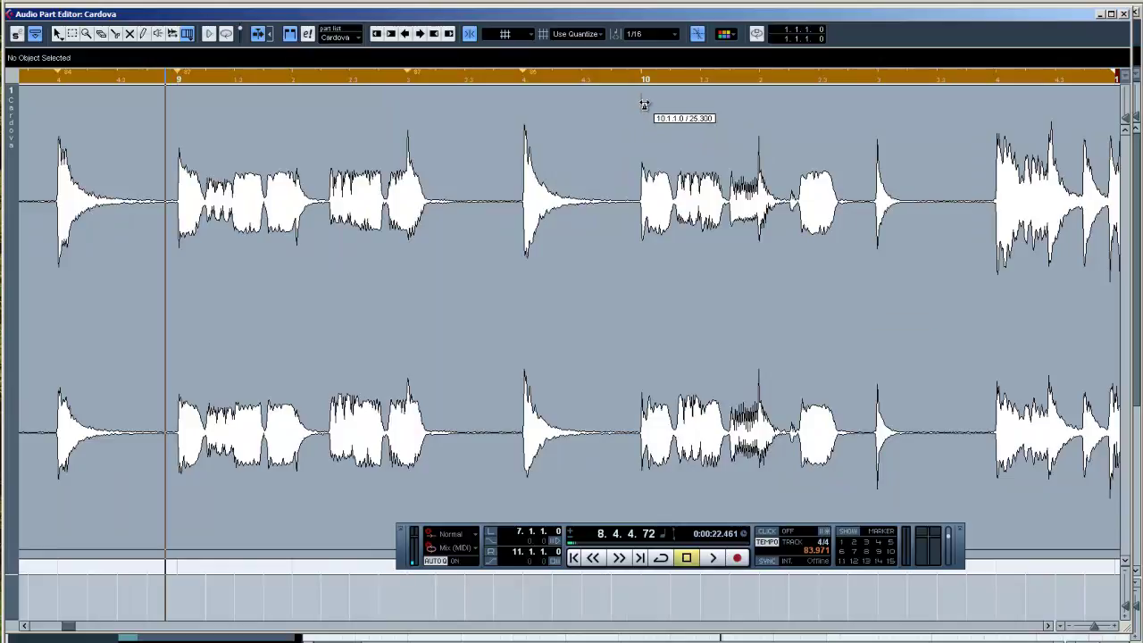
{"action": "left_click_drag", "start_coordinate": [643, 92], "coordinate": [757, 94]}
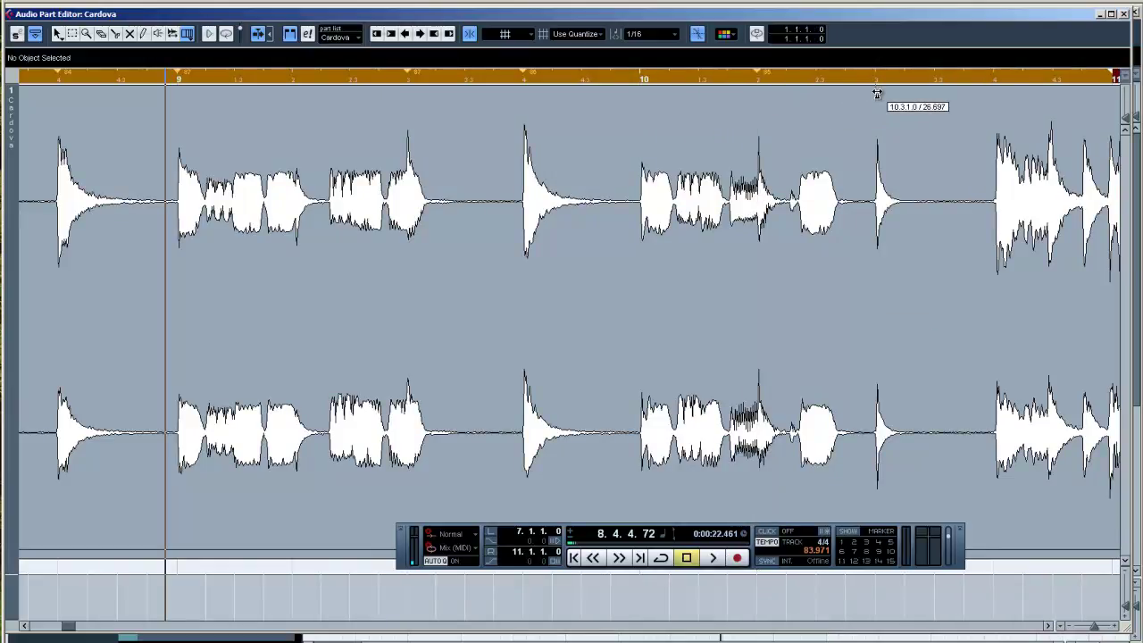
{"action": "left_click_drag", "start_coordinate": [876, 95], "coordinate": [877, 96]}
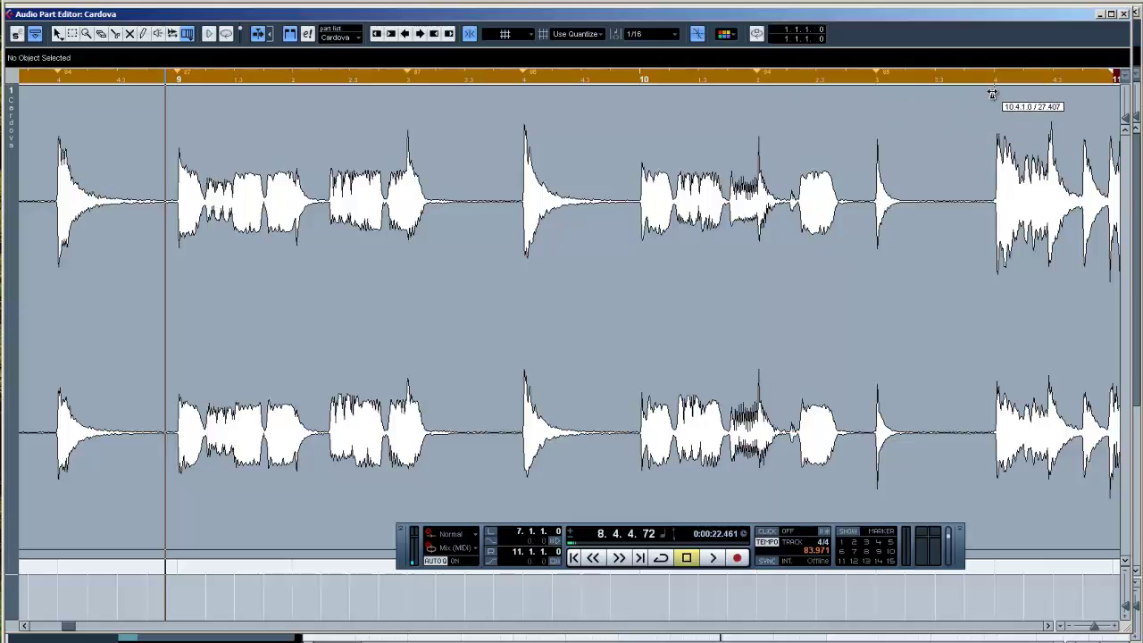
{"action": "left_click_drag", "start_coordinate": [994, 92], "coordinate": [994, 585]}
{"action": "left_click", "coordinate": [1051, 627]}
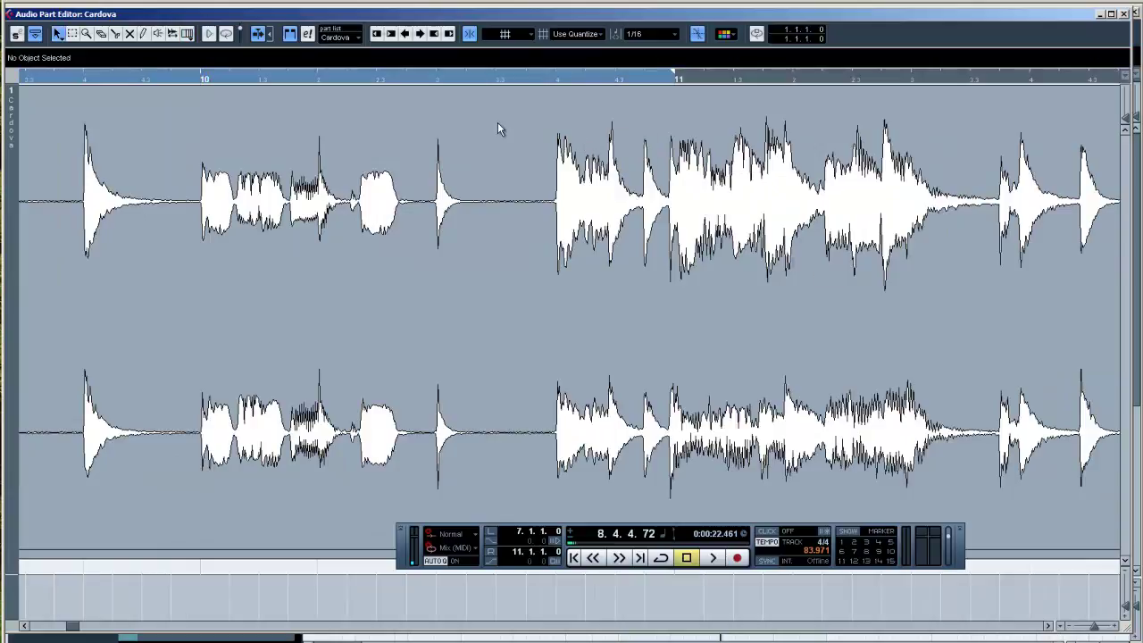
{"action": "key", "text": "ctrl+t"}
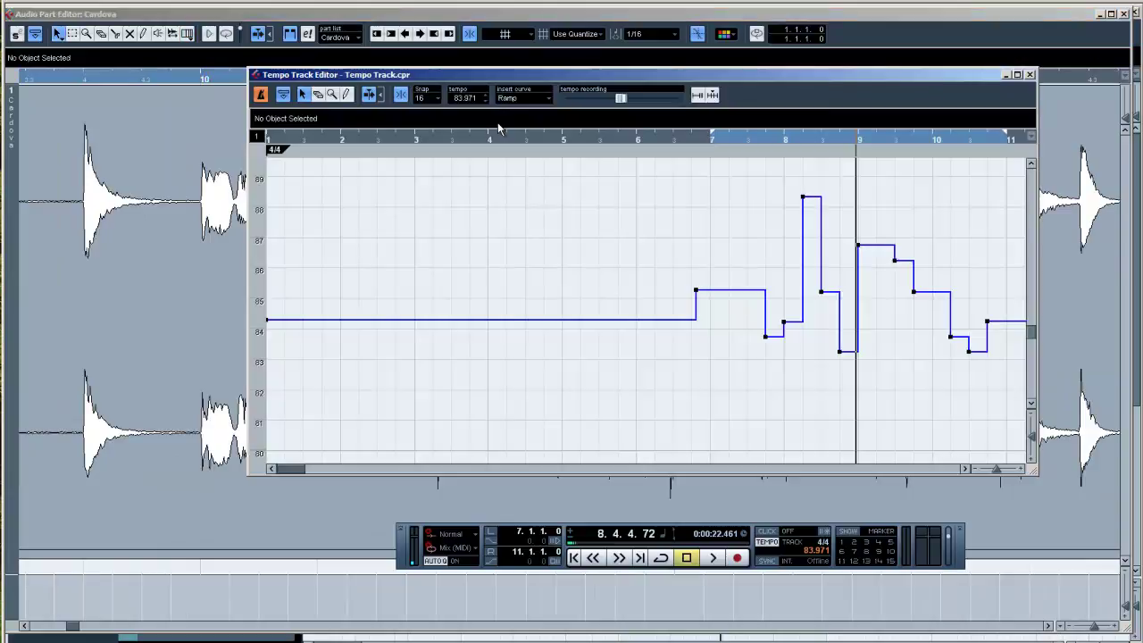
{"action": "left_click", "coordinate": [965, 469]}
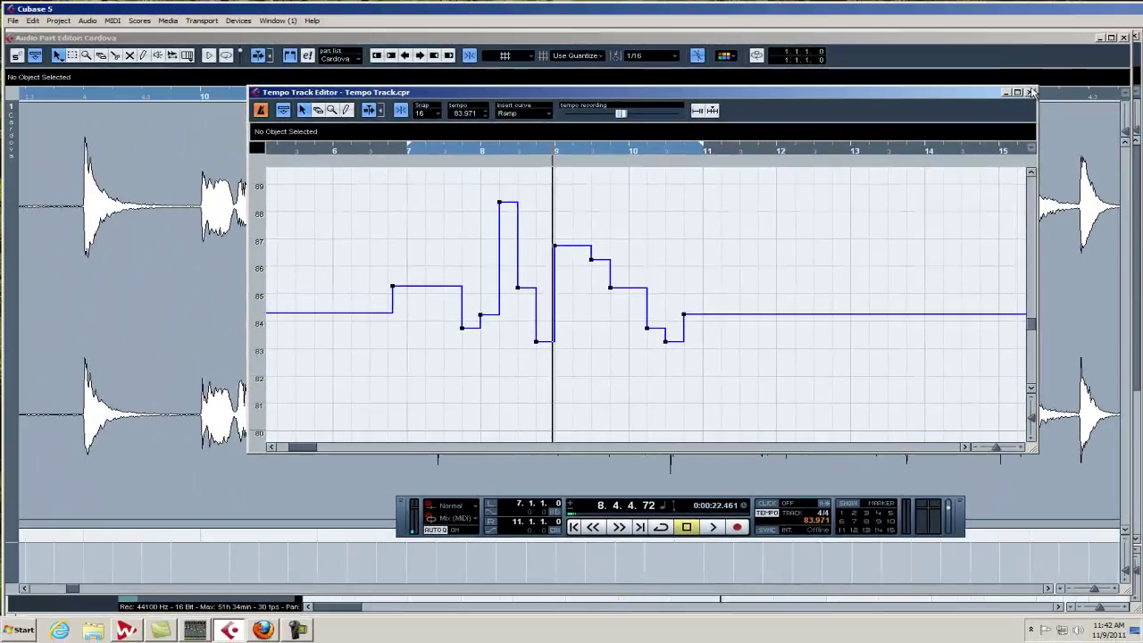
{"action": "left_click", "coordinate": [1031, 93]}
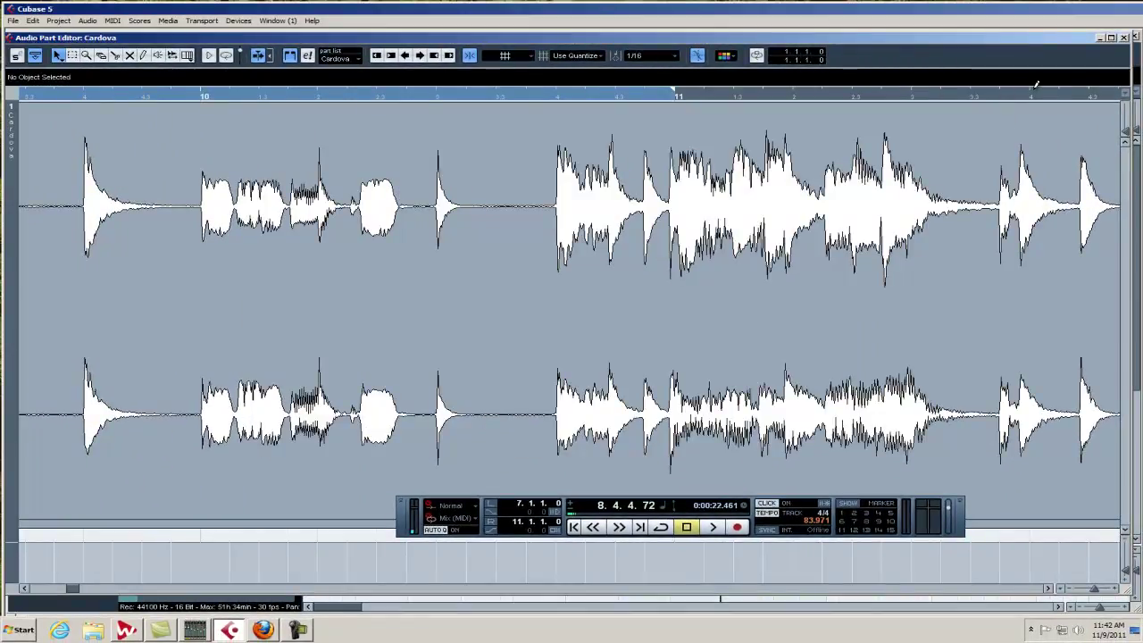
Play back the warped part, stop it, view the tempo curve, then close both editors
{"action": "key", "text": "space"}
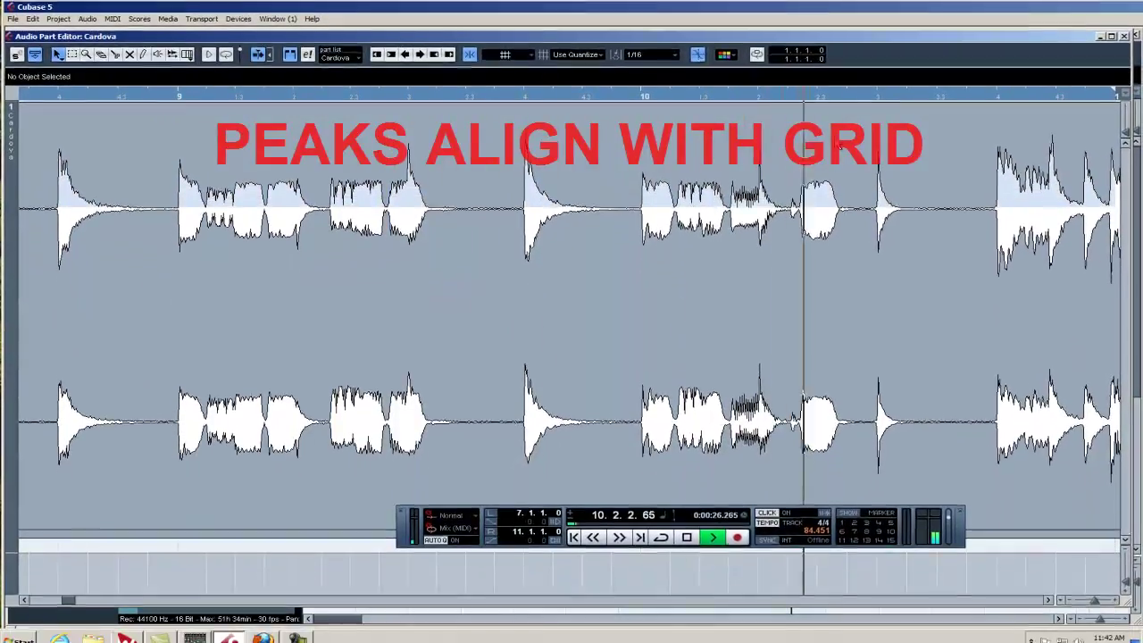
{"action": "key", "text": "space"}
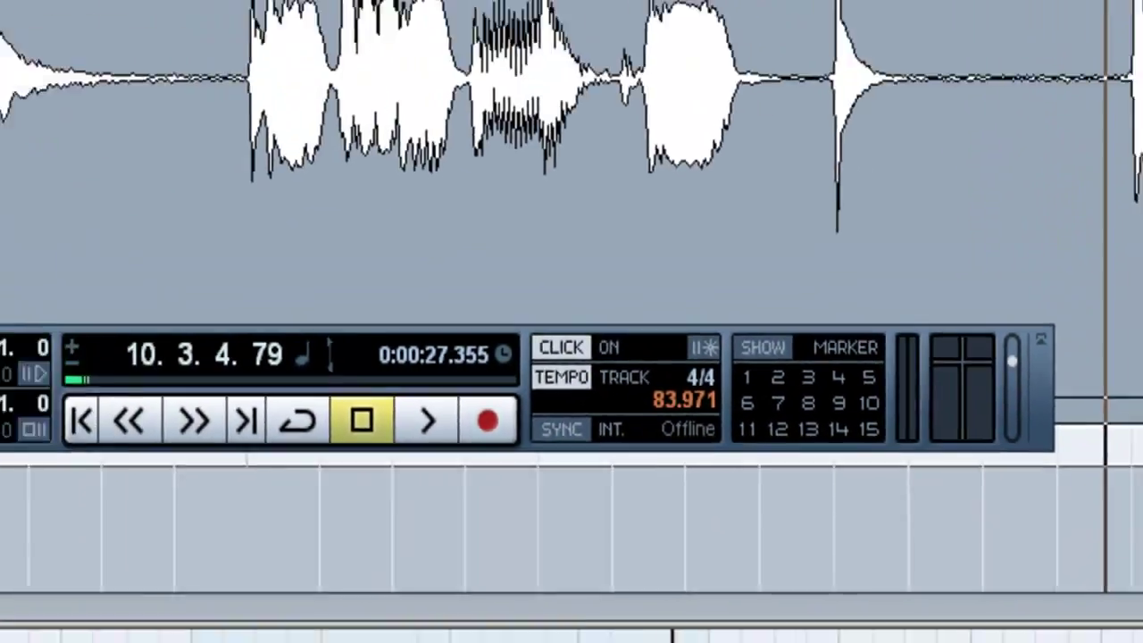
{"action": "key", "text": "ctrl+t"}
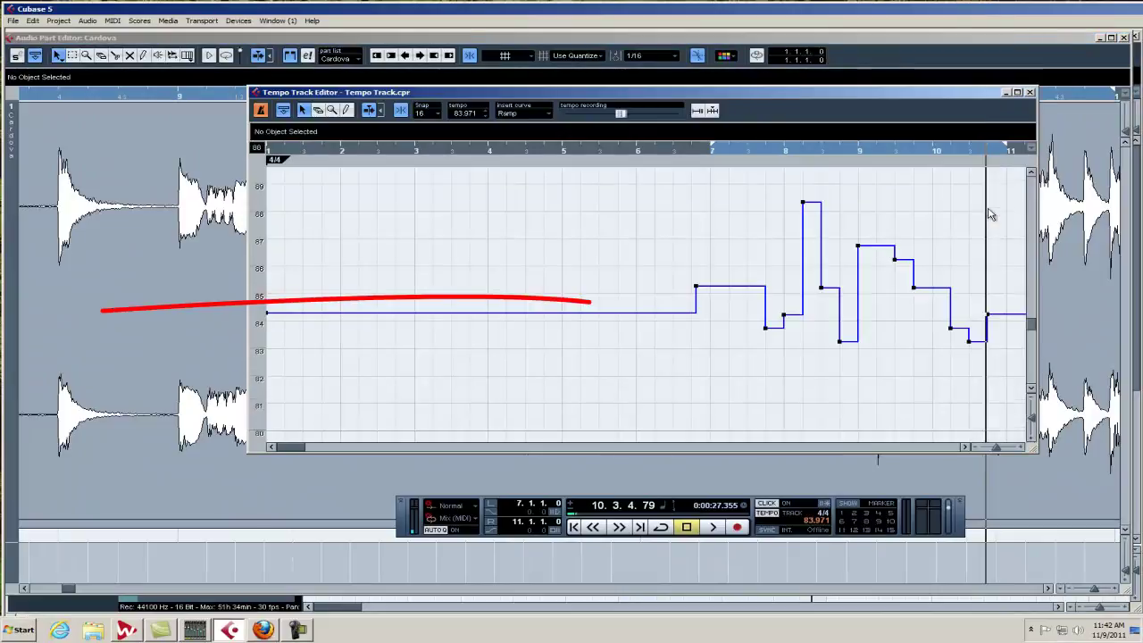
{"action": "left_click", "coordinate": [1030, 93]}
{"action": "left_click", "coordinate": [1124, 38]}
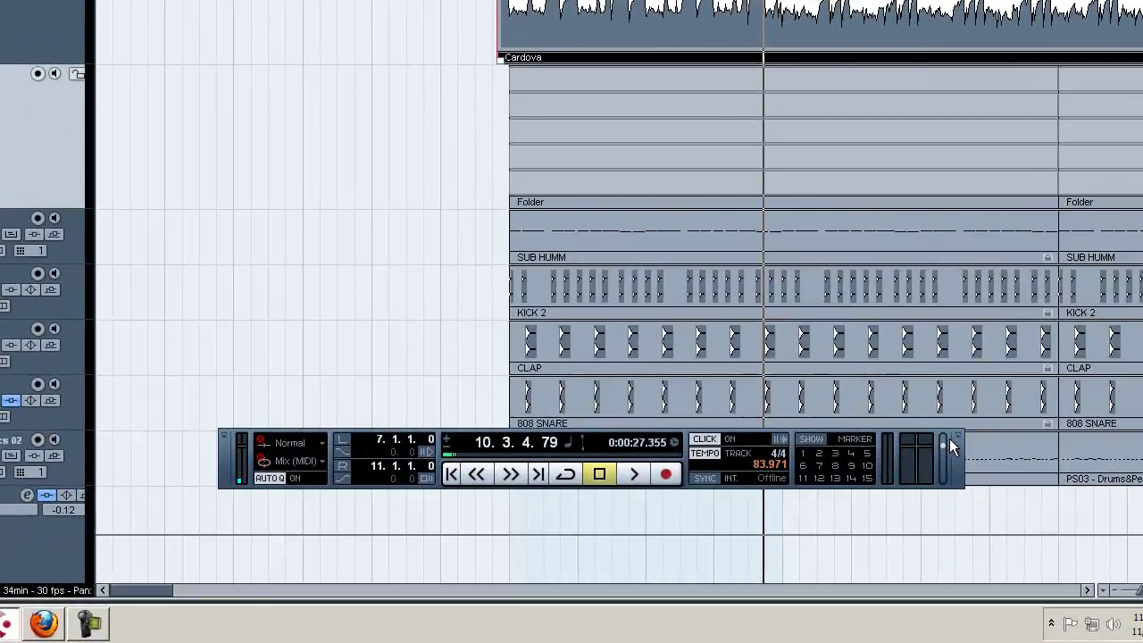
Move the transport off the drum tracks, then play bars 7–11 while viewing the Tempo Track Editor
{"action": "left_click_drag", "start_coordinate": [949, 439], "coordinate": [929, 544]}
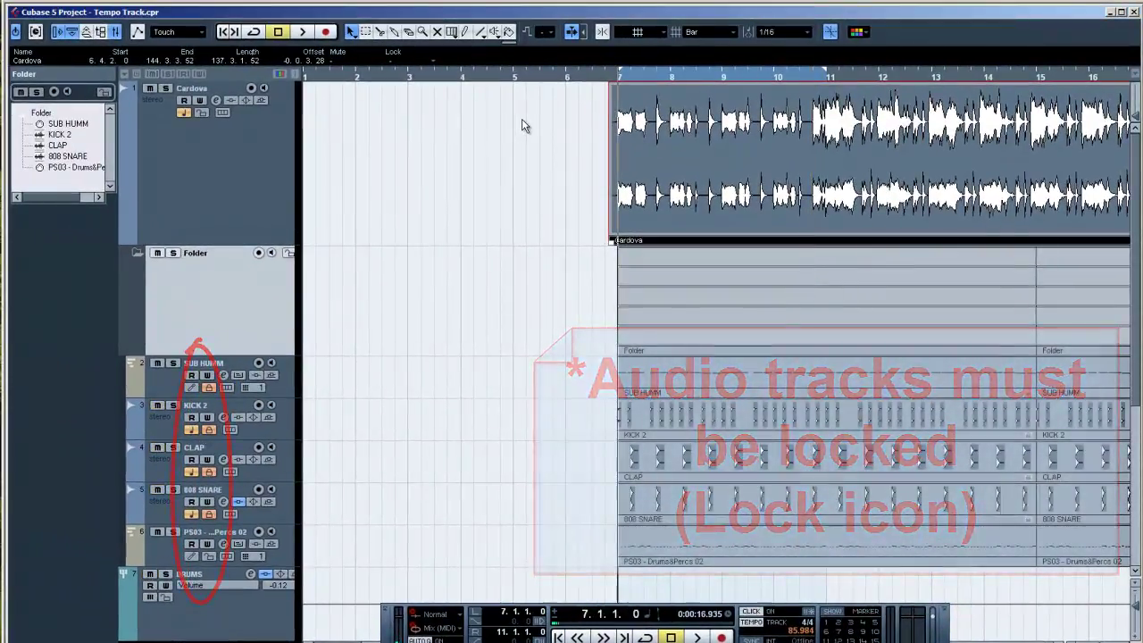
{"action": "key", "text": "space"}
{"action": "key", "text": "space"}
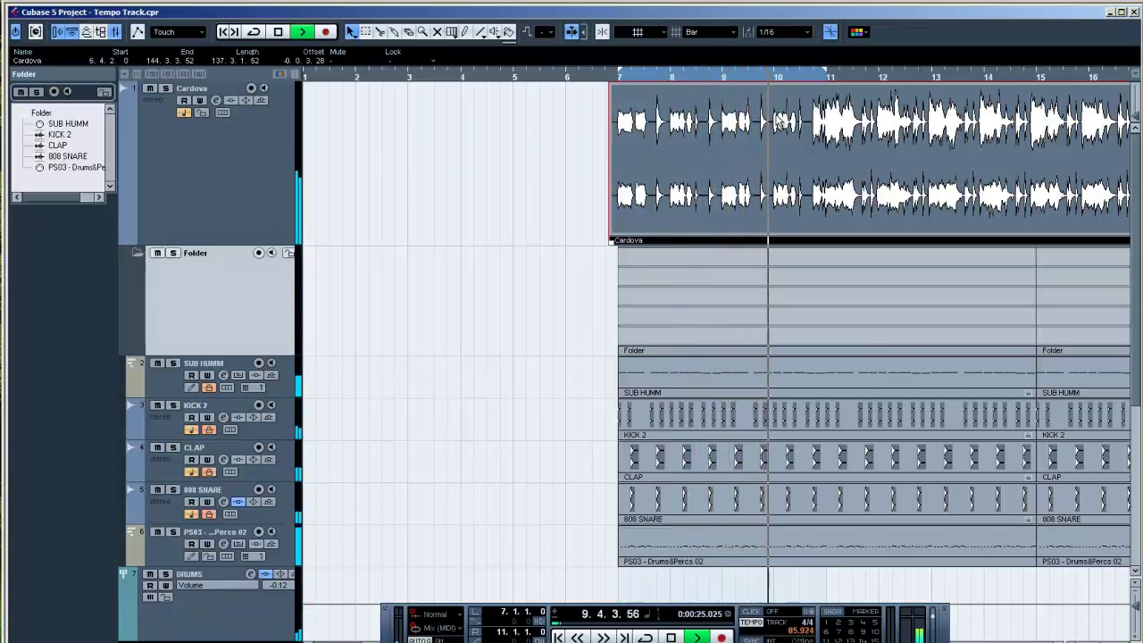
{"action": "key", "text": "ctrl+t"}
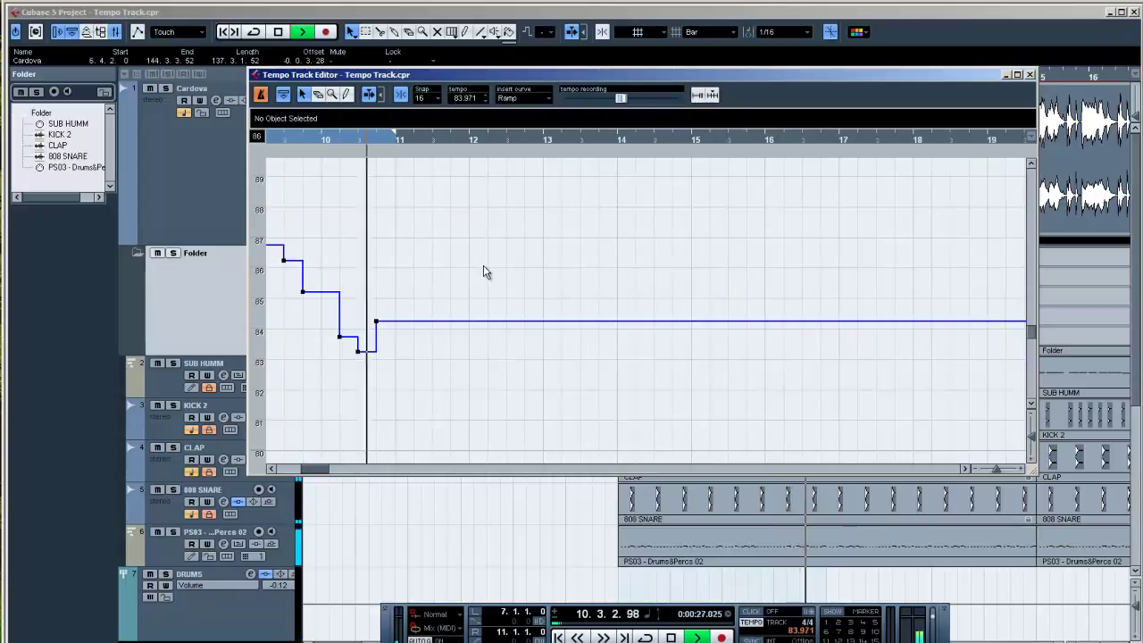
{"action": "key", "text": "space"}
{"action": "left_click", "coordinate": [1030, 75]}
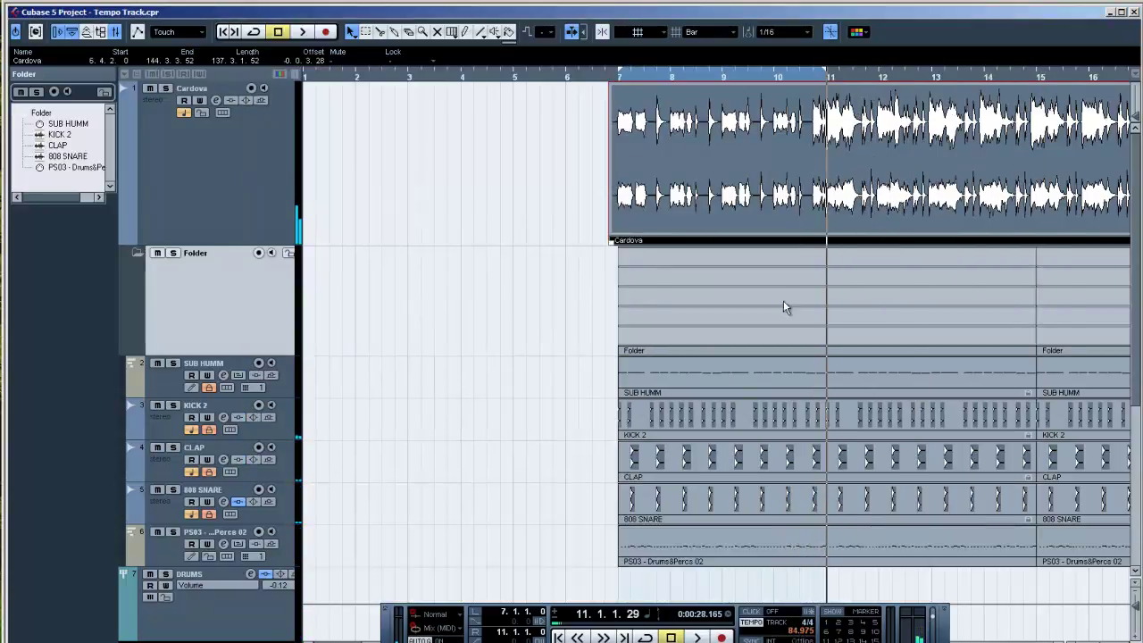
Check the Cardova part in the Audio Part Editor, then close the editor
{"action": "key", "text": "ctrl+e"}
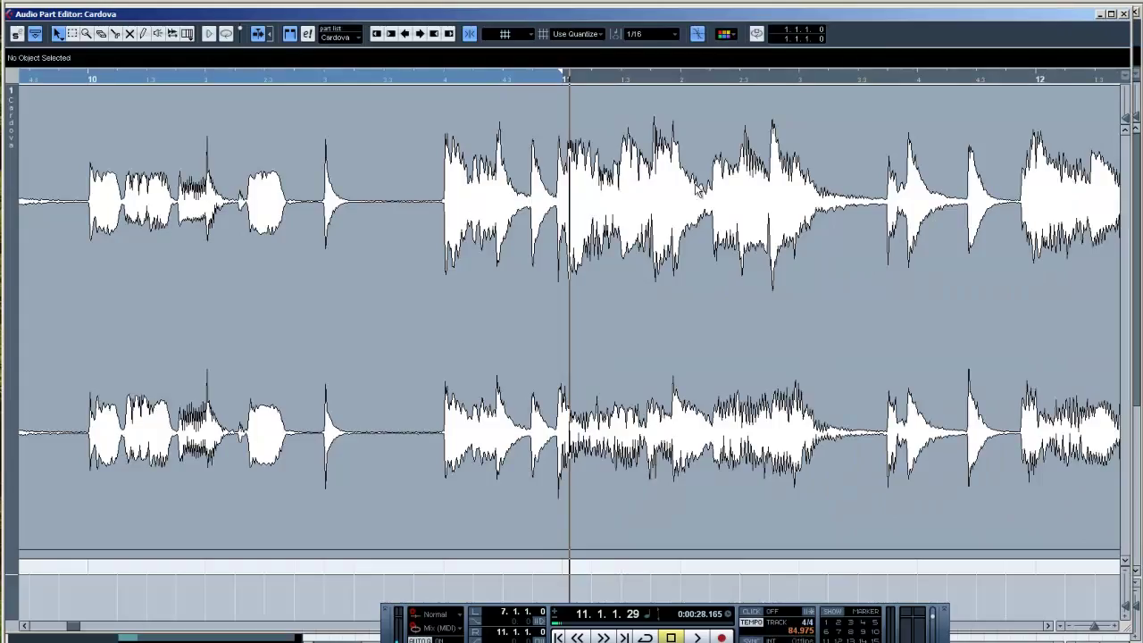
{"action": "left_click", "coordinate": [24, 625]}
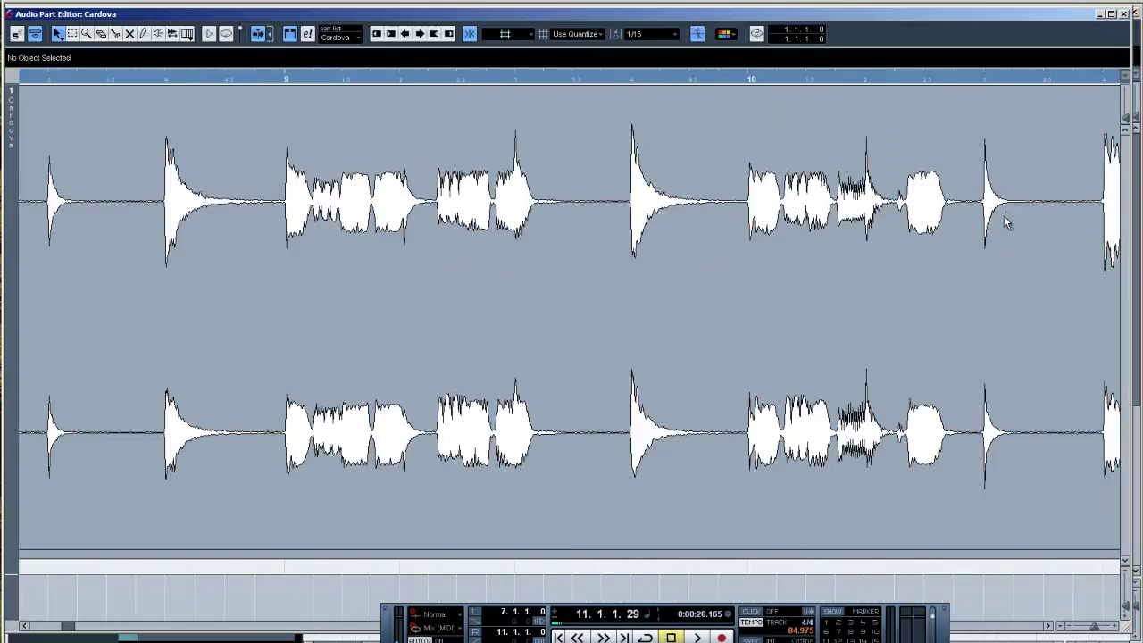
{"action": "left_click", "coordinate": [1124, 15]}
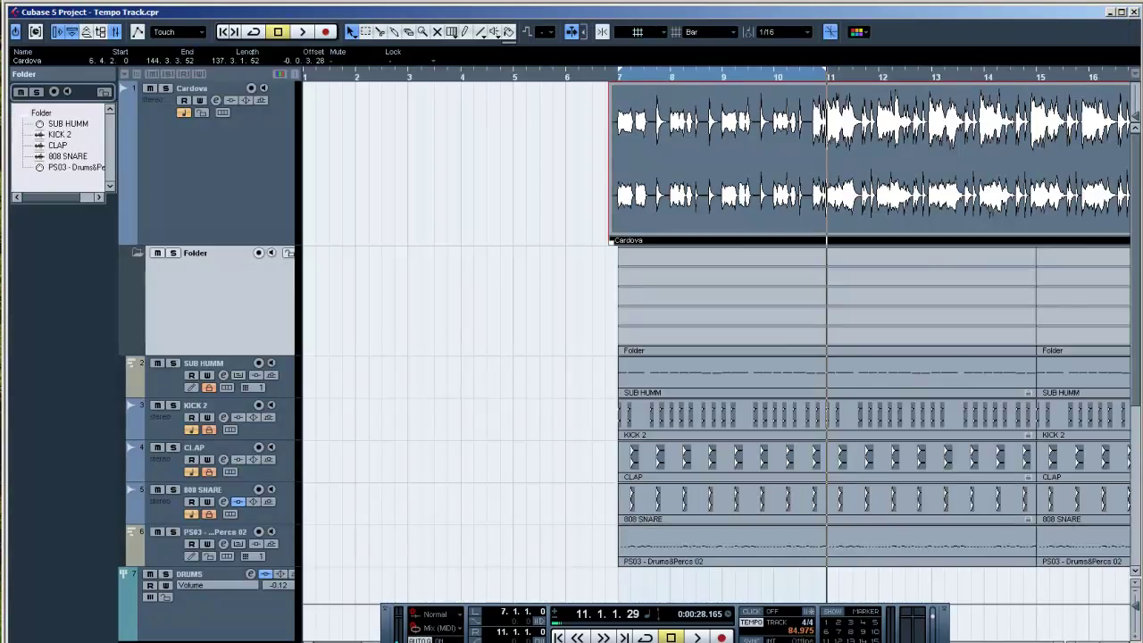
Zoom out to bars 1–47 to inspect the tempo track, then zoom back to bars 1–26
{"action": "key", "text": "g"}
{"action": "key", "text": "g"}
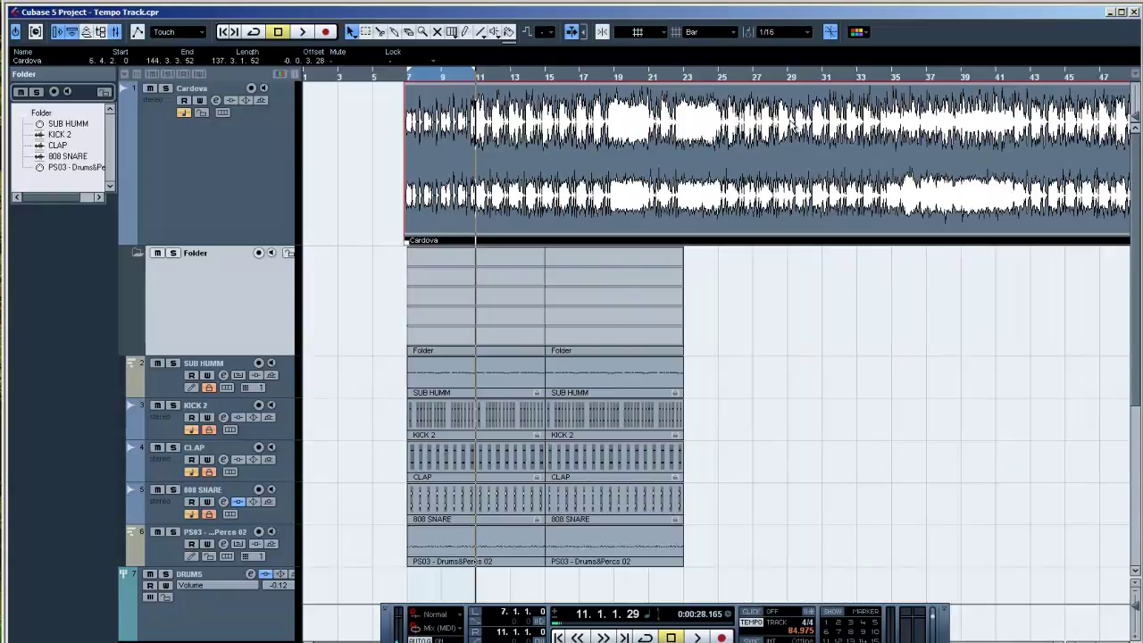
{"action": "key", "text": "ctrl+t"}
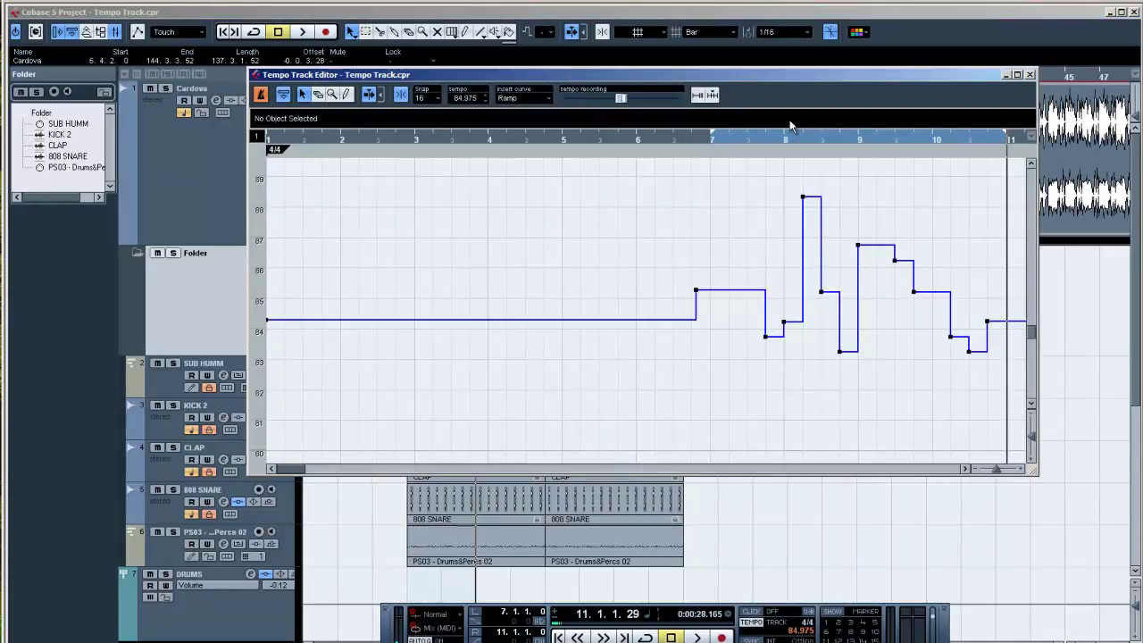
{"action": "left_click", "coordinate": [1030, 74]}
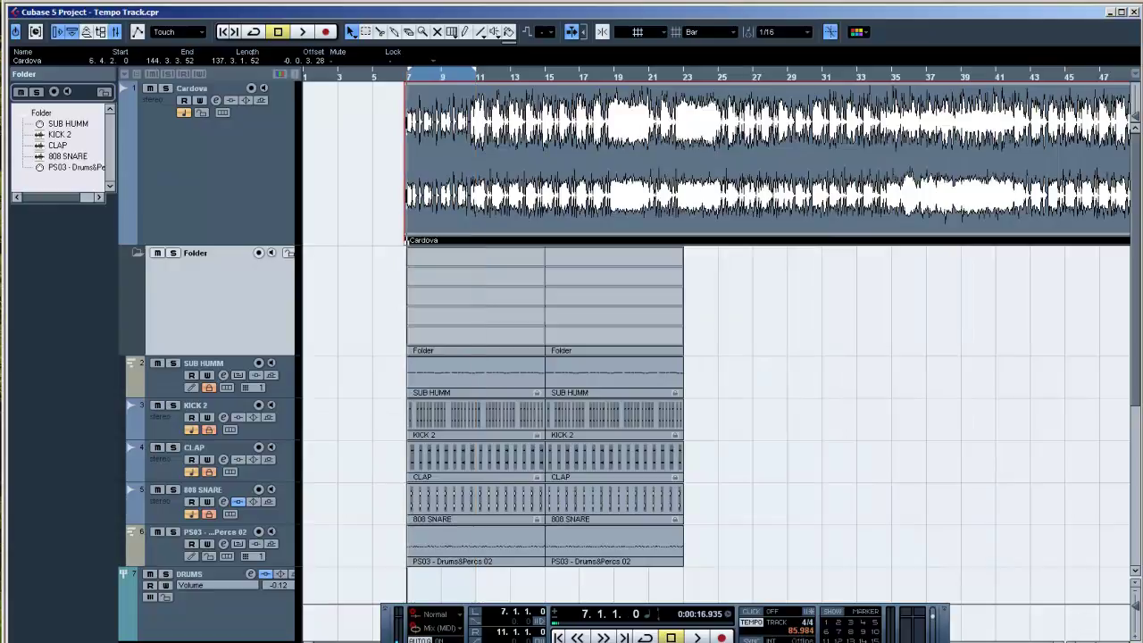
{"action": "key", "text": "h"}
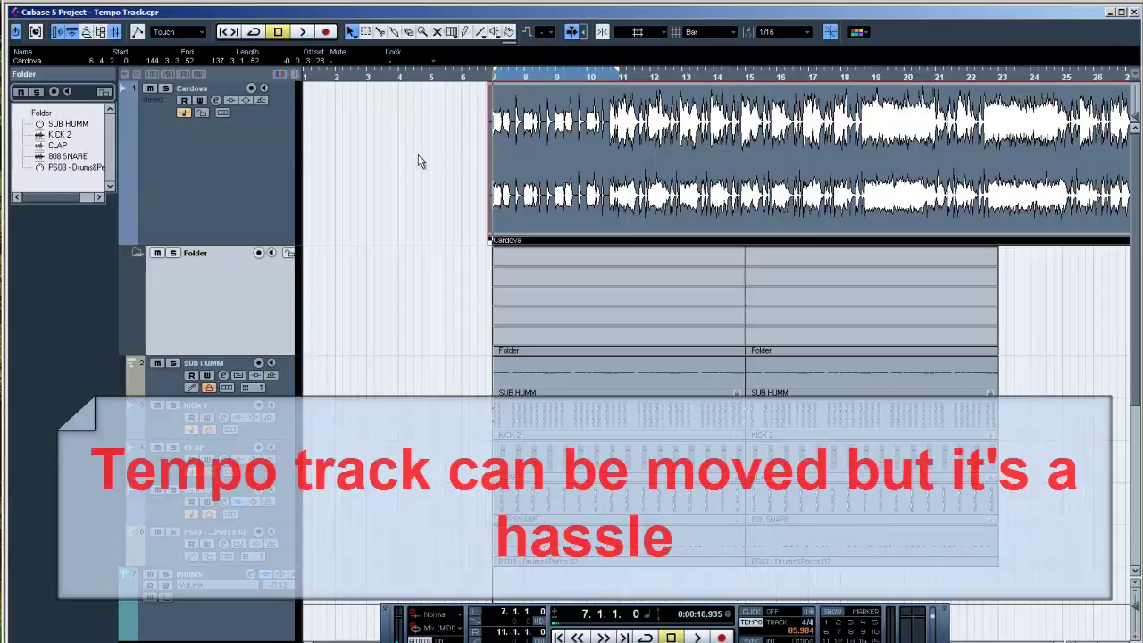
Try shifting all events about a bar later, undo the move, and deselect everything
{"action": "left_click_drag", "start_coordinate": [420, 161], "coordinate": [489, 563]}
{"action": "left_click_drag", "start_coordinate": [579, 167], "coordinate": [652, 175]}
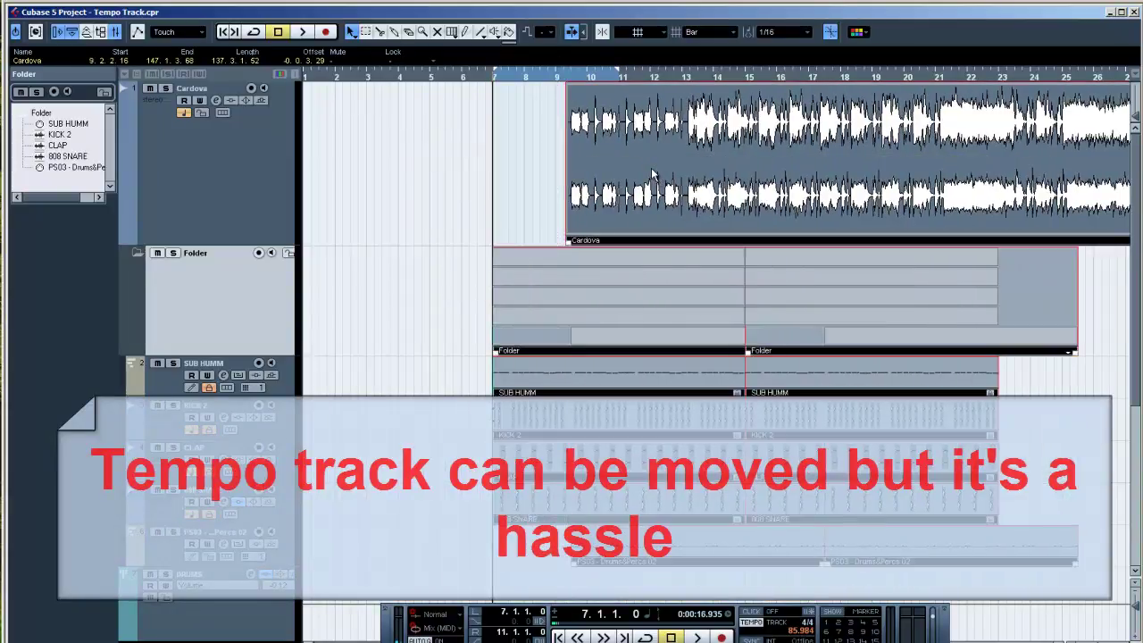
{"action": "key", "text": "ctrl+z"}
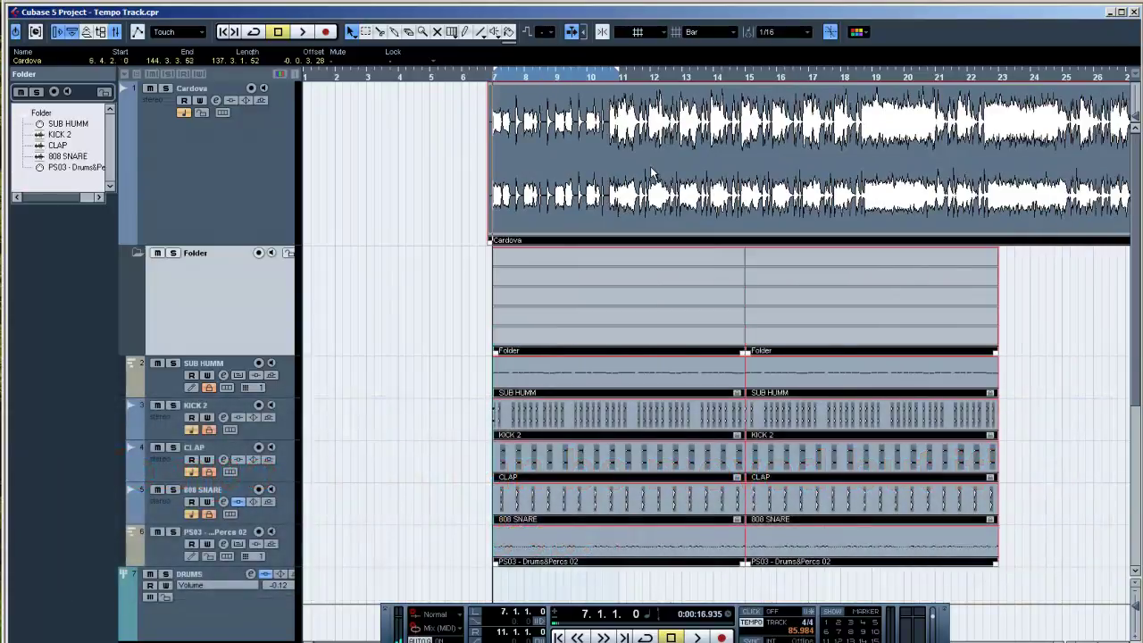
{"action": "left_click", "coordinate": [456, 139]}
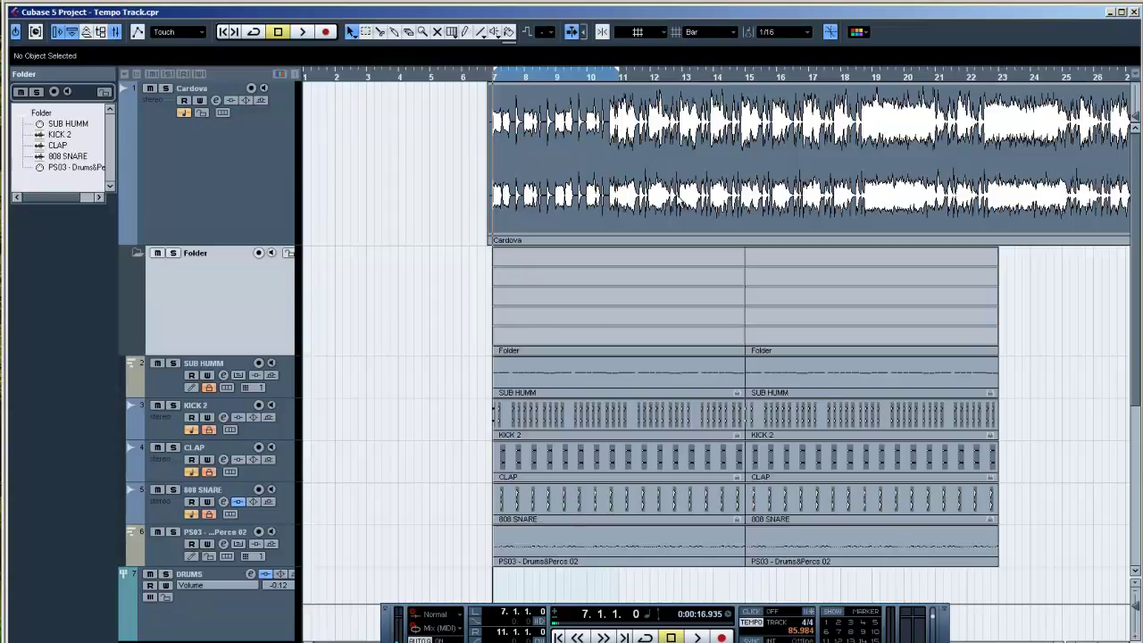
Reopen the Cardova part in the Audio Part Editor and review its tempo curve
{"action": "double_click", "coordinate": [627, 148]}
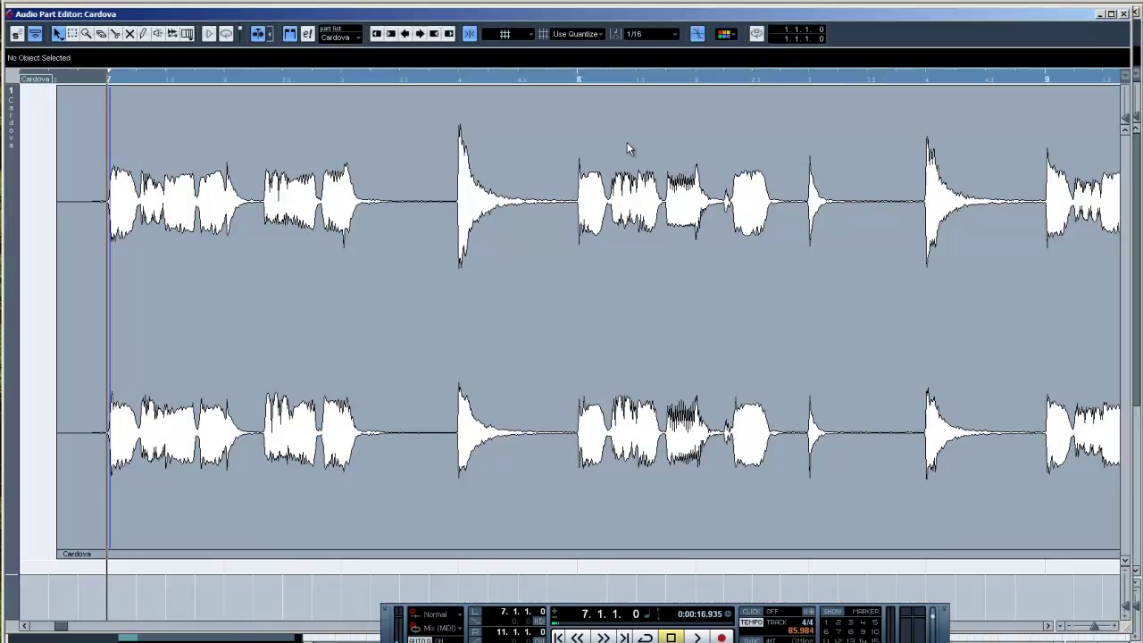
{"action": "key", "text": "ctrl+t"}
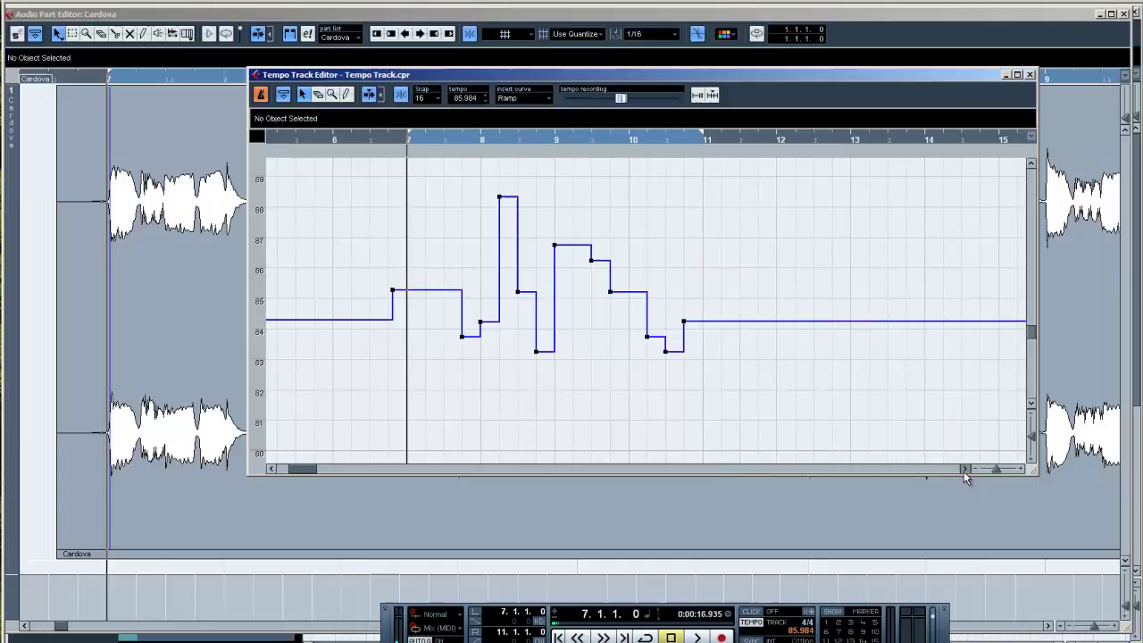
{"action": "left_click", "coordinate": [1030, 74]}
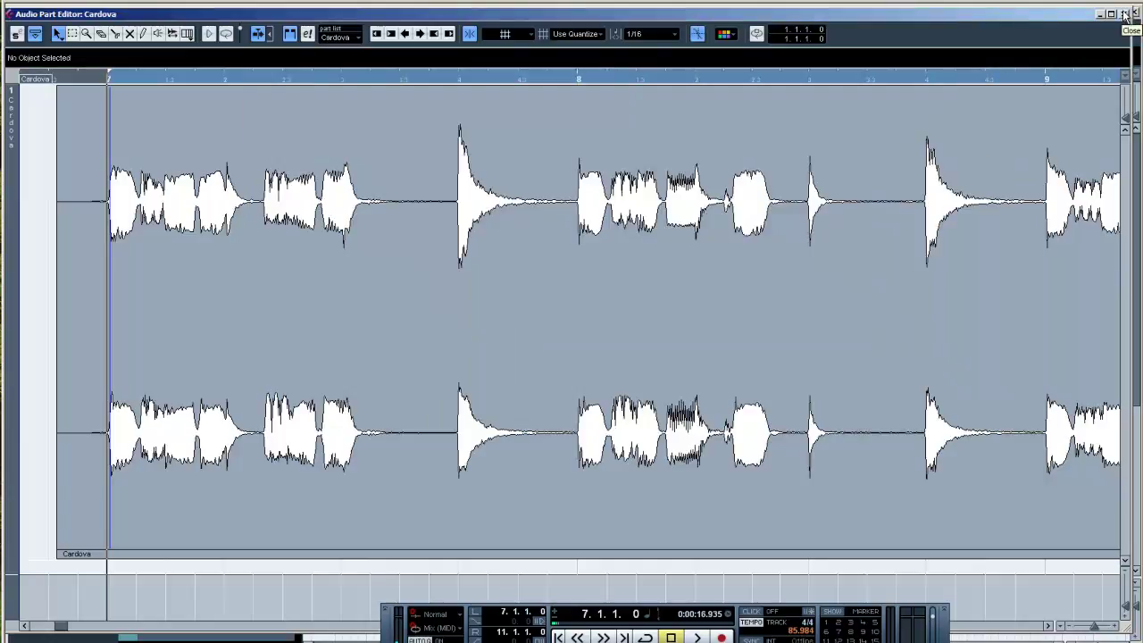